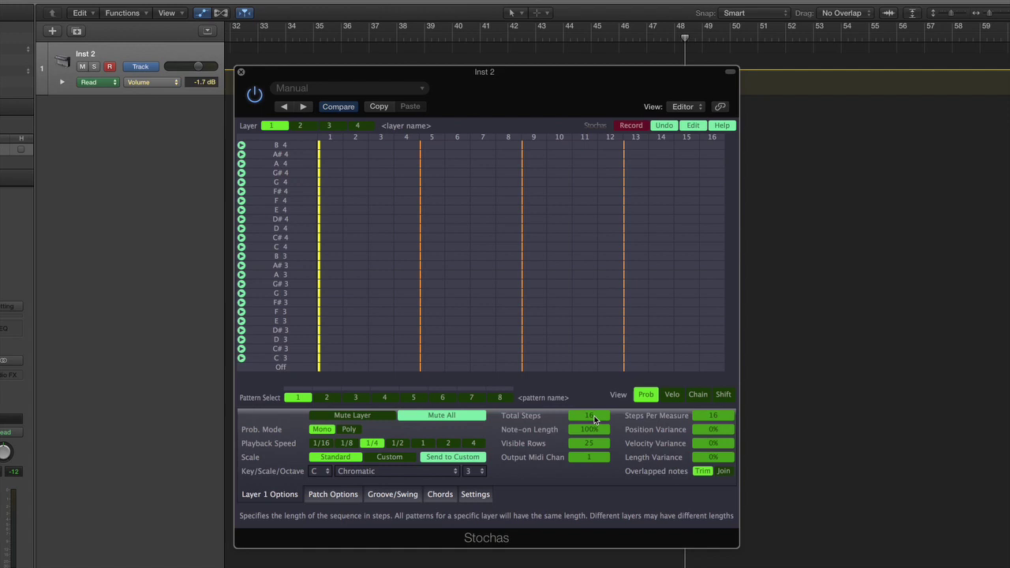
# Step: Arm Stochas recording to Standby, view Patch Options, then return to Layer 1 Options
pyautogui.click(629, 128)
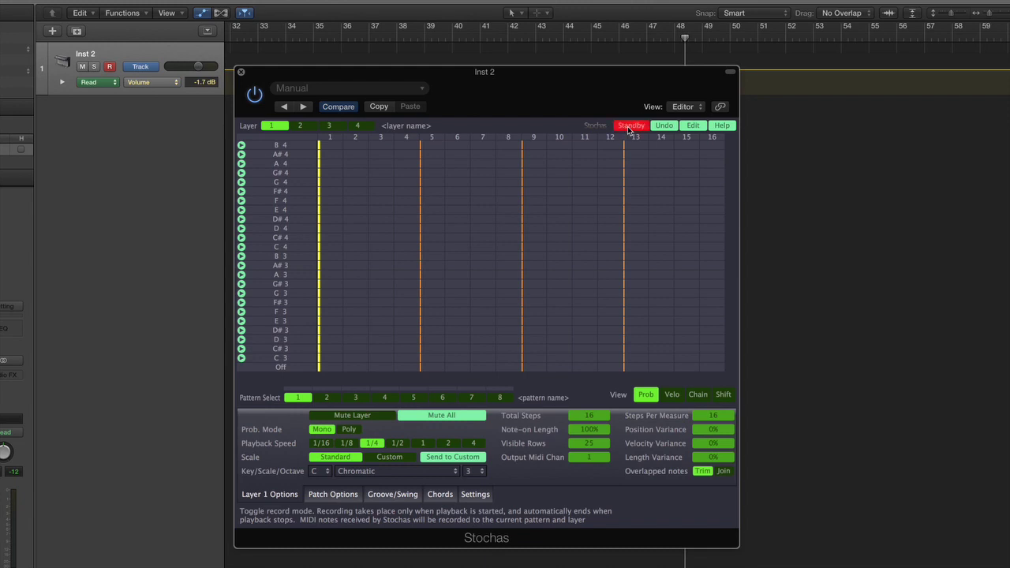
pyautogui.click(343, 497)
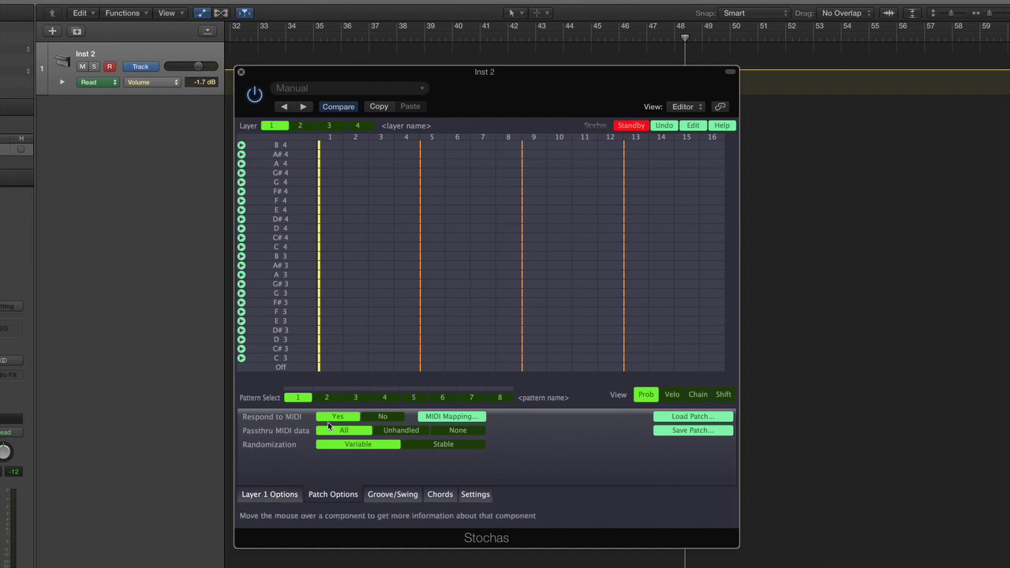
pyautogui.click(274, 495)
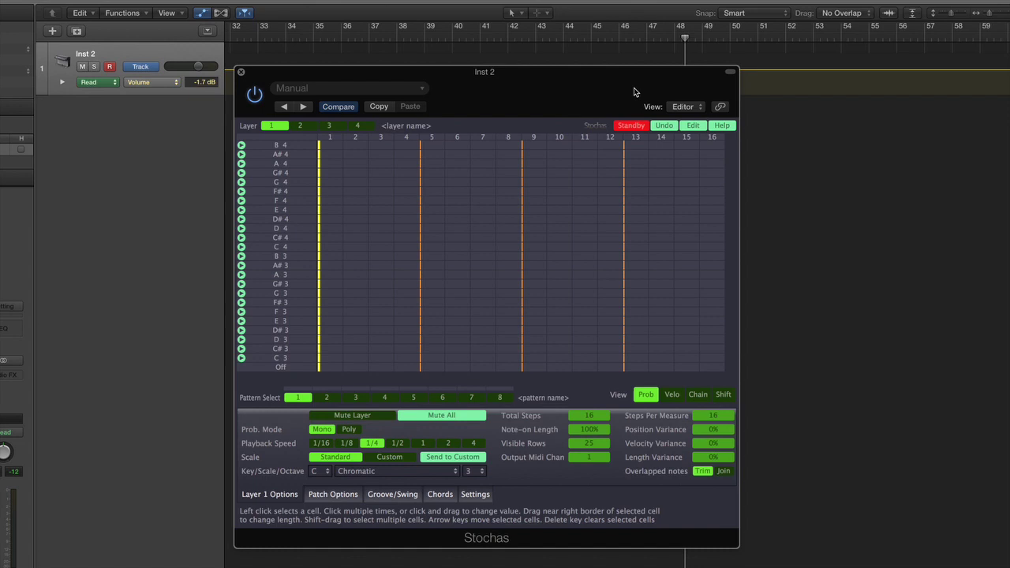
# Step: Record a melody into Stochas by playing Logic from bar 1, then stopping playback
pyautogui.click(688, 40)
pyautogui.click(236, 36)
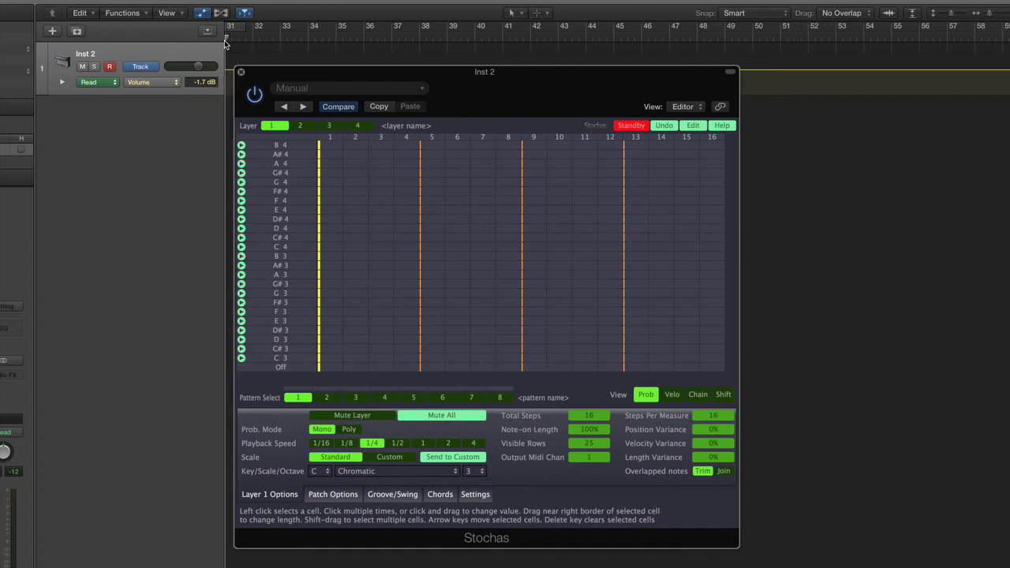
pyautogui.press('Return')
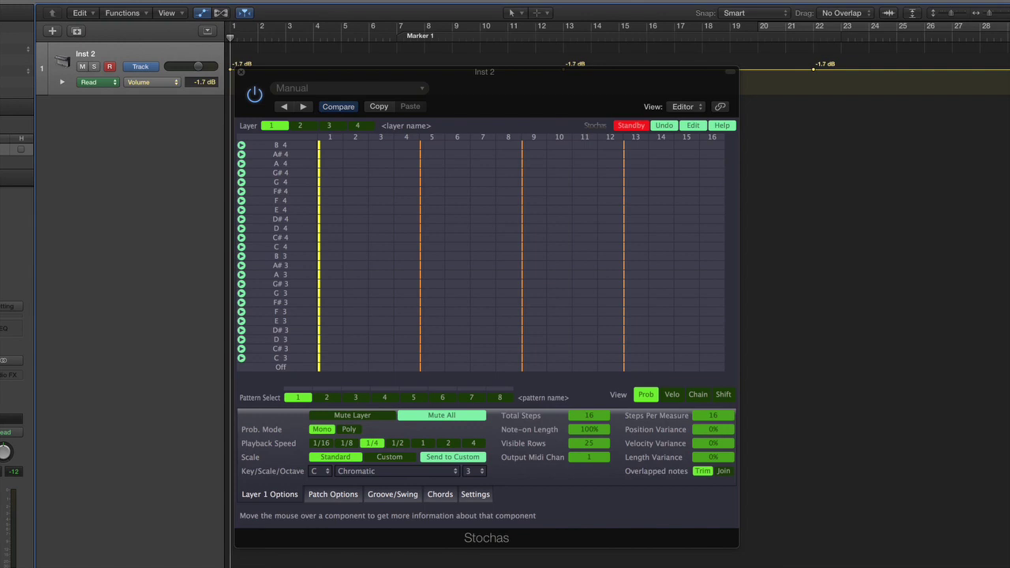
pyautogui.press('space')
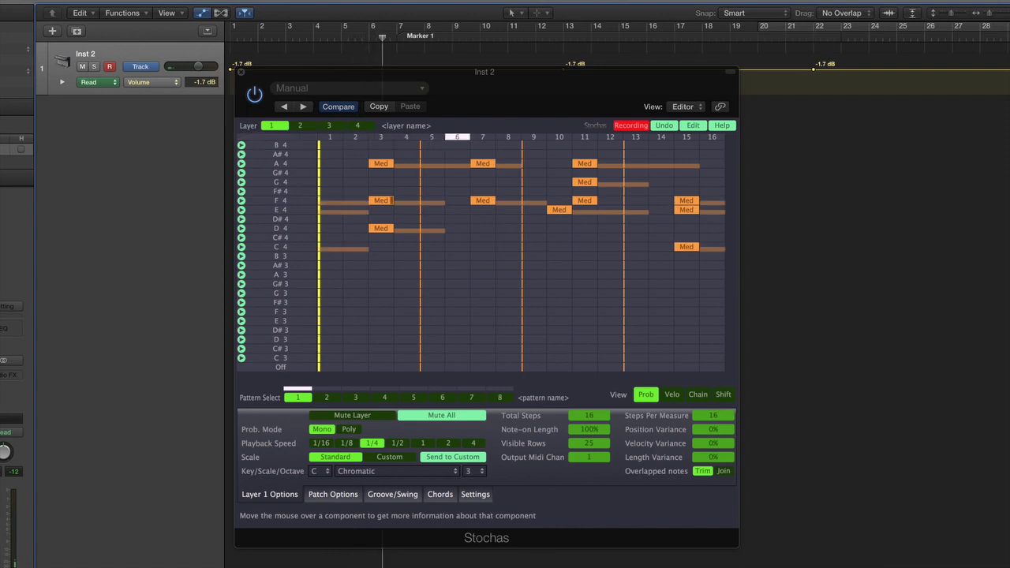
pyautogui.press('space')
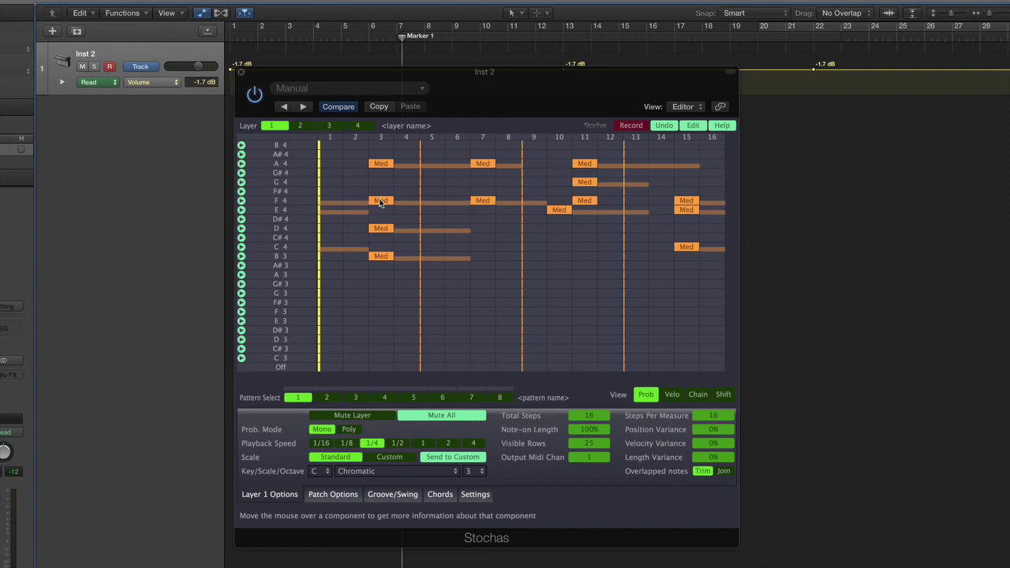
# Step: Raise layer 1's Total Steps from 16 to 23
pyautogui.moveTo(588, 419)
pyautogui.mouseDown()
pyautogui.moveTo(588, 388)
pyautogui.moveTo(590, 412)
pyautogui.moveTo(590, 403)
pyautogui.mouseUp()
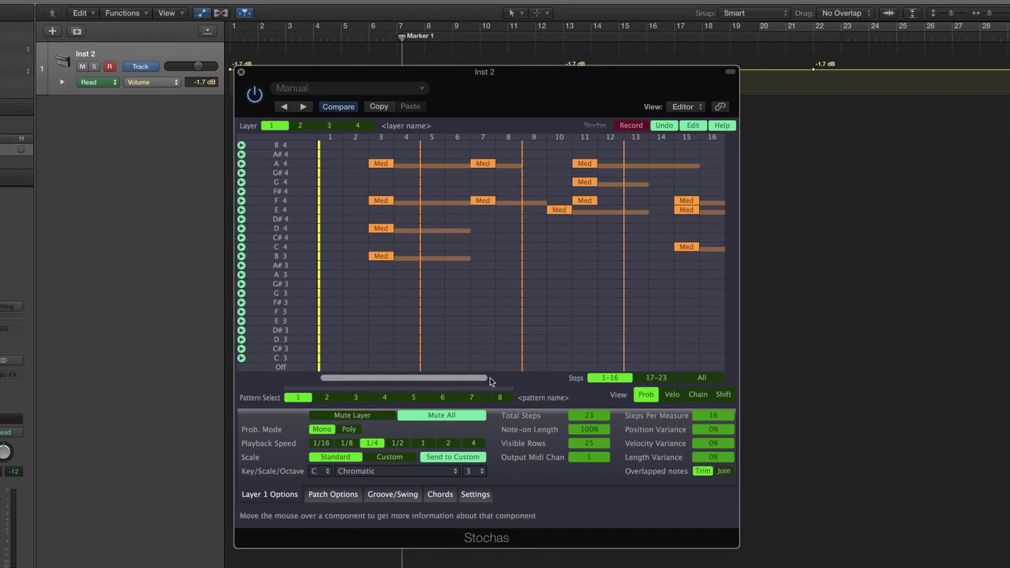
# Step: Scroll the Stochas step grid right to show steps 8 through 23
pyautogui.moveTo(475, 379); pyautogui.dragTo(528, 381)
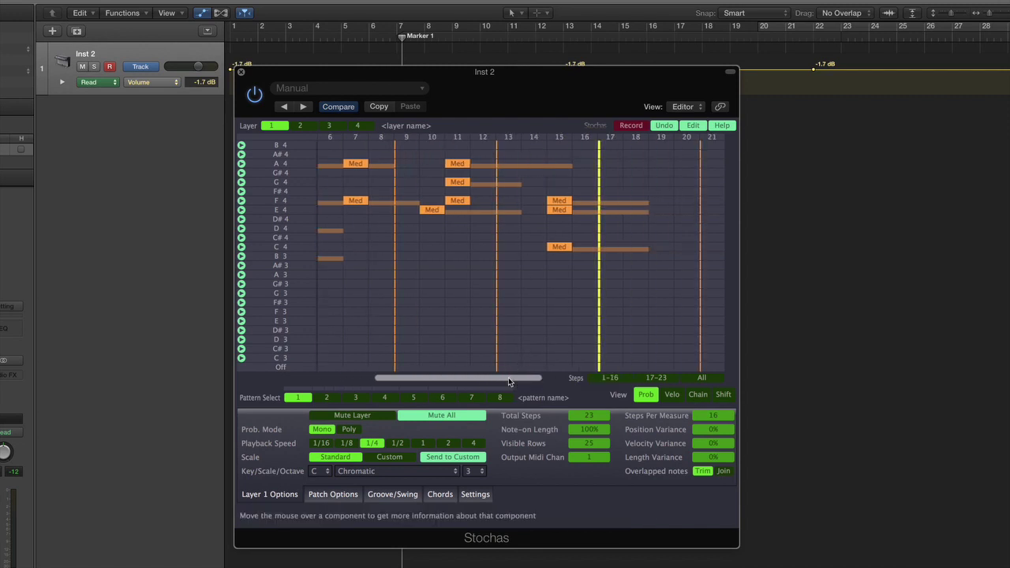
pyautogui.hscroll(2, 567, 239)
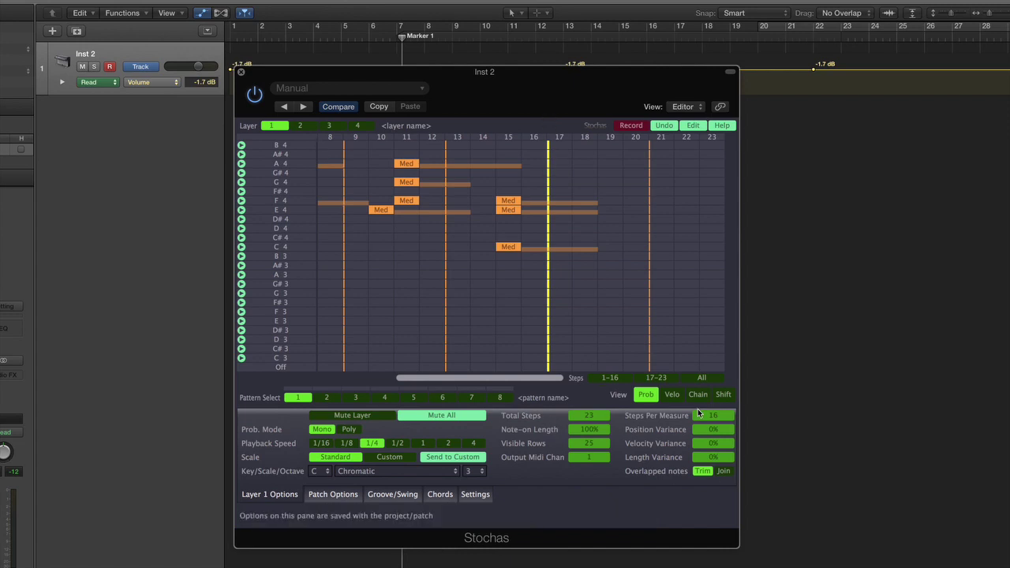
pyautogui.moveTo(712, 415)
pyautogui.mouseDown()
pyautogui.moveTo(713, 424)
pyautogui.moveTo(711, 400)
pyautogui.mouseUp()
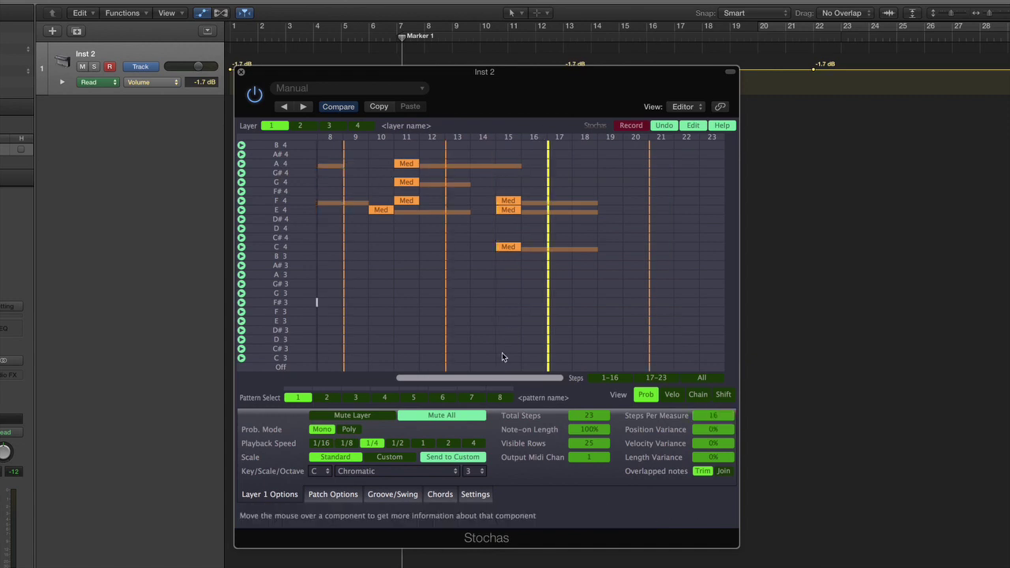
pyautogui.moveTo(467, 379); pyautogui.dragTo(505, 372)
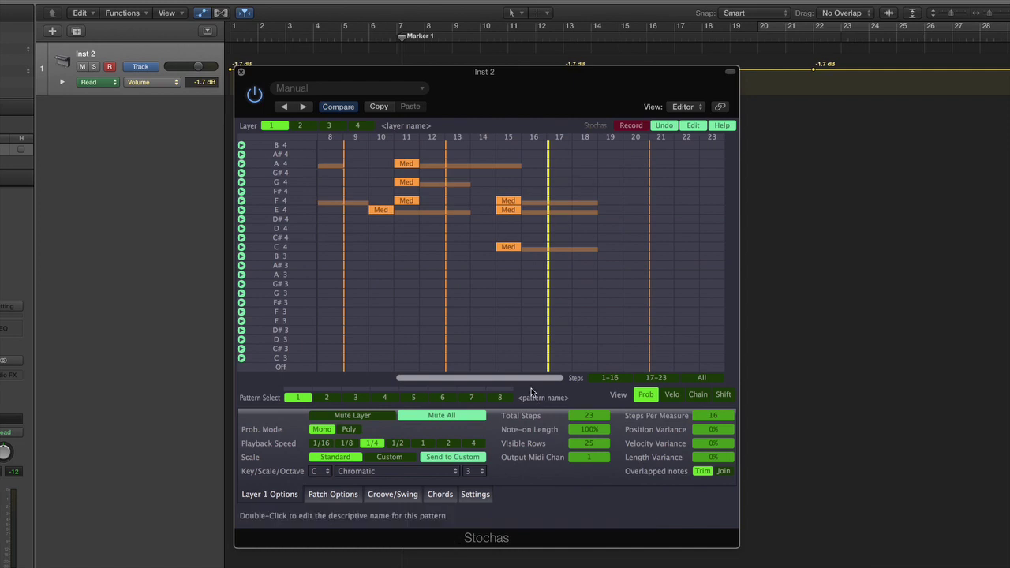
# Step: In Chain view, chain F4 and C4 at step 15 to G4 and C#4 at step 18
pyautogui.click(698, 394)
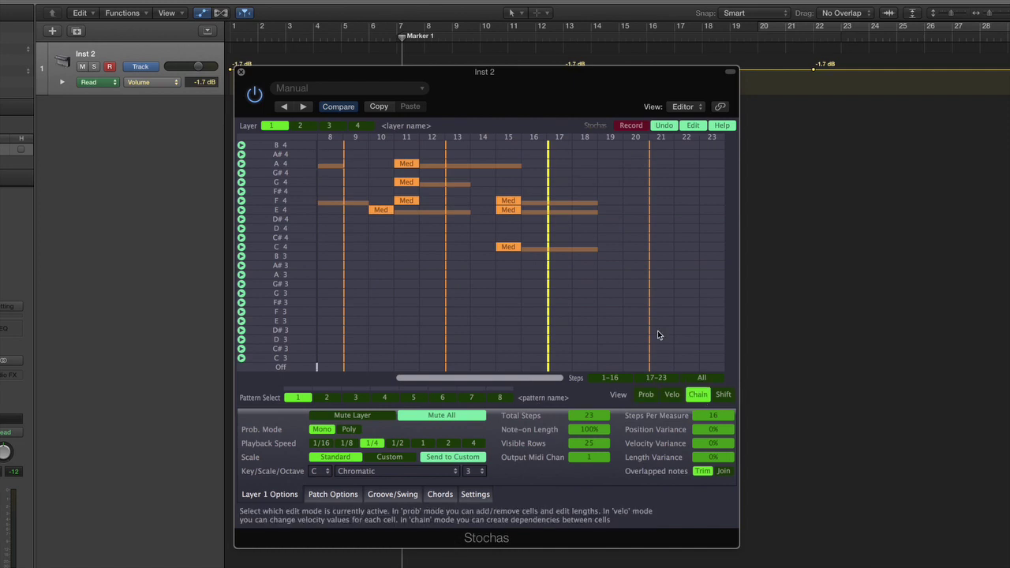
pyautogui.moveTo(508, 201); pyautogui.dragTo(585, 183)
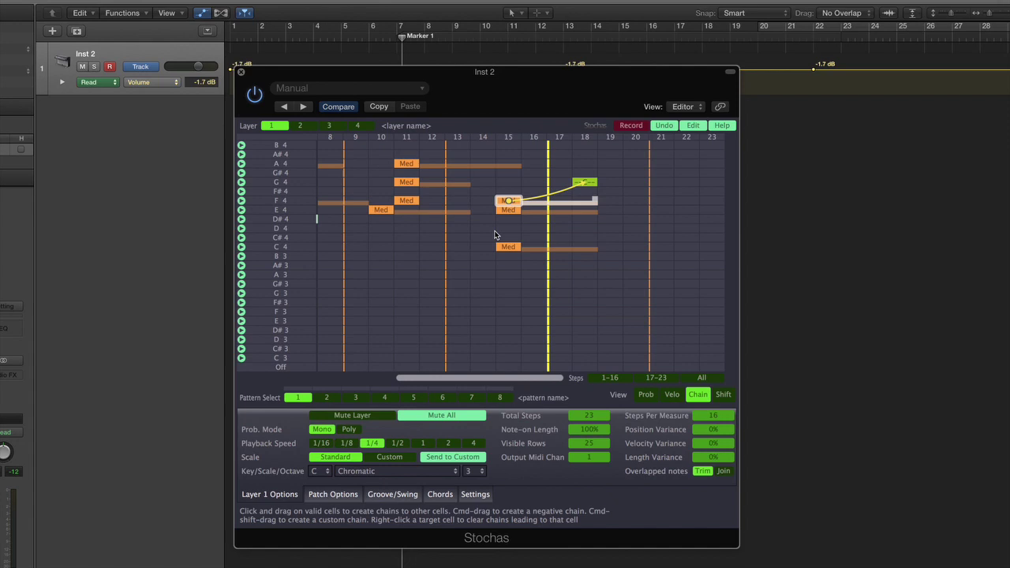
pyautogui.moveTo(505, 247); pyautogui.dragTo(585, 238)
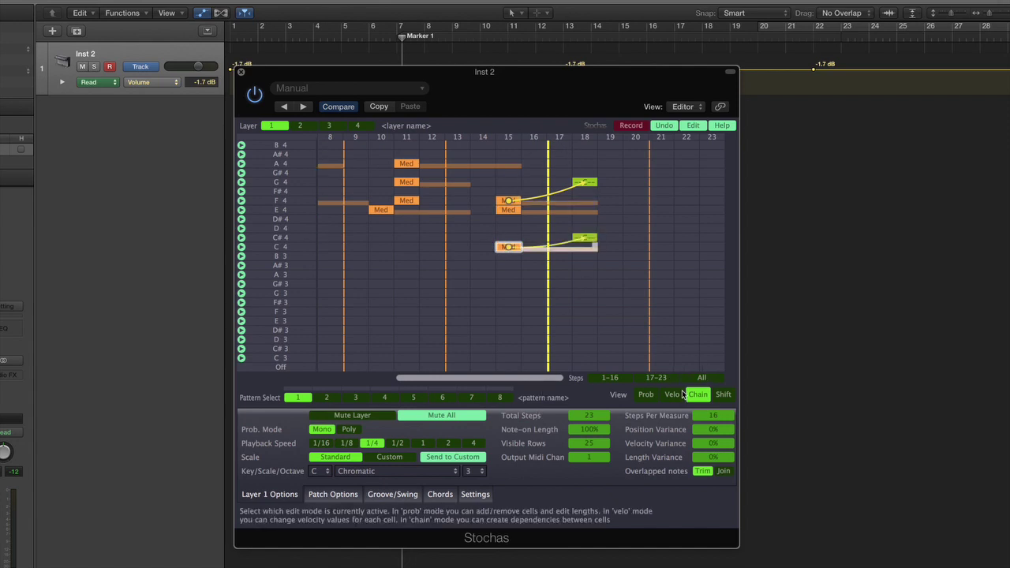
# Step: Toggle the grid between the 17-23 and 1-16 step ranges, ending on steps 1-16
pyautogui.click(656, 378)
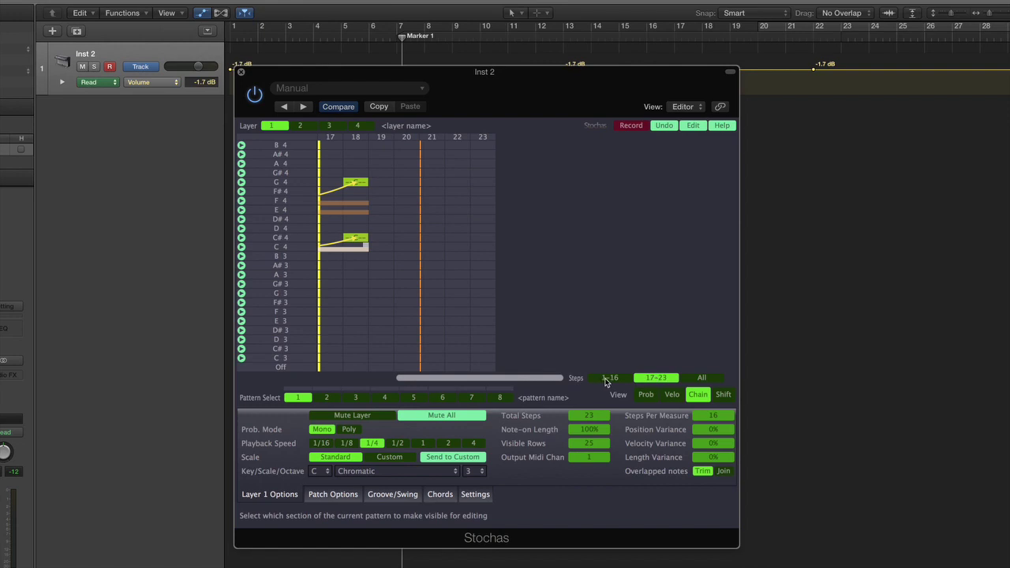
pyautogui.click(606, 381)
pyautogui.click(651, 380)
pyautogui.click(611, 380)
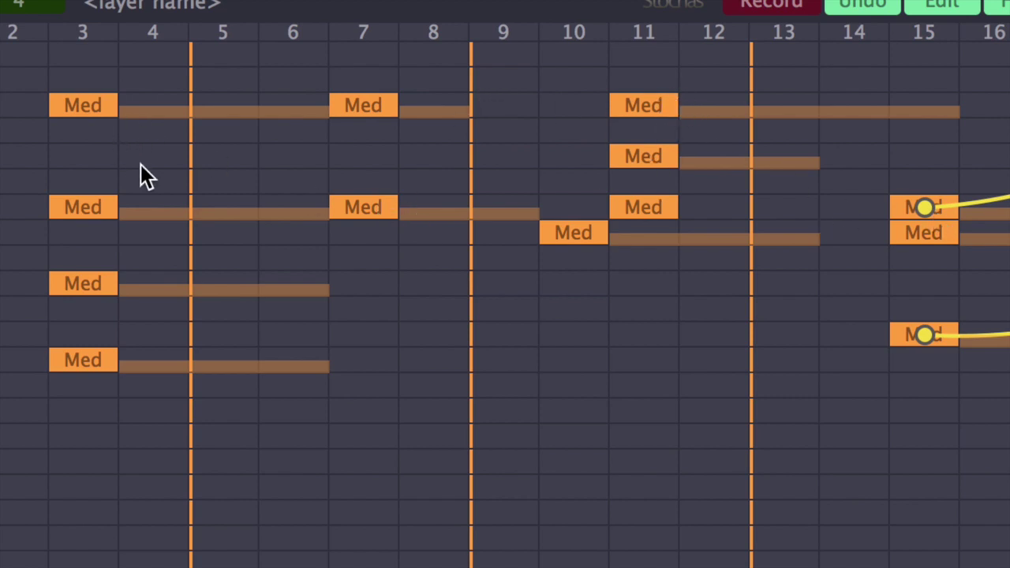
pyautogui.press('space')
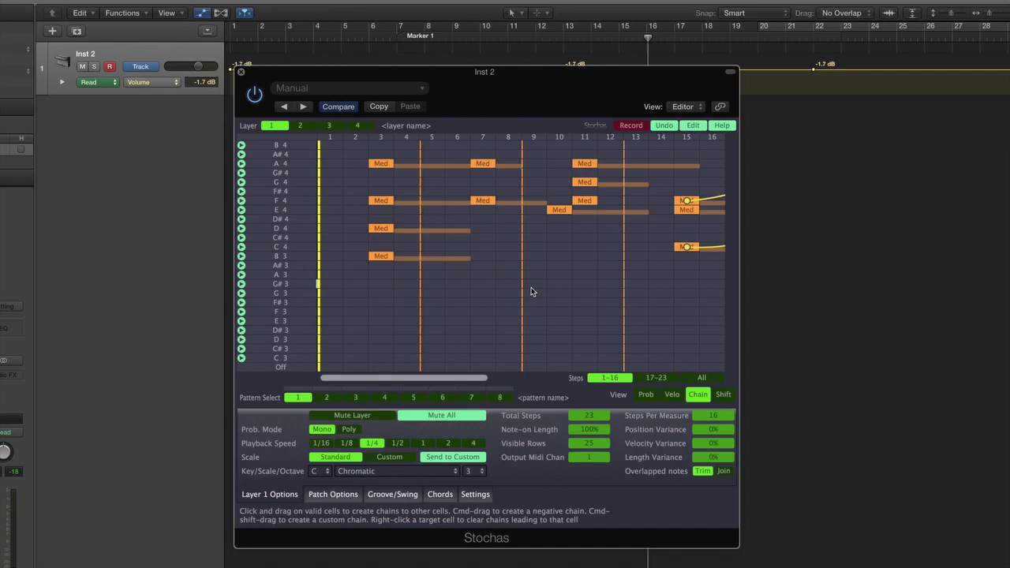
# Step: Switch the Stochas grid back to Prob view
pyautogui.click(645, 394)
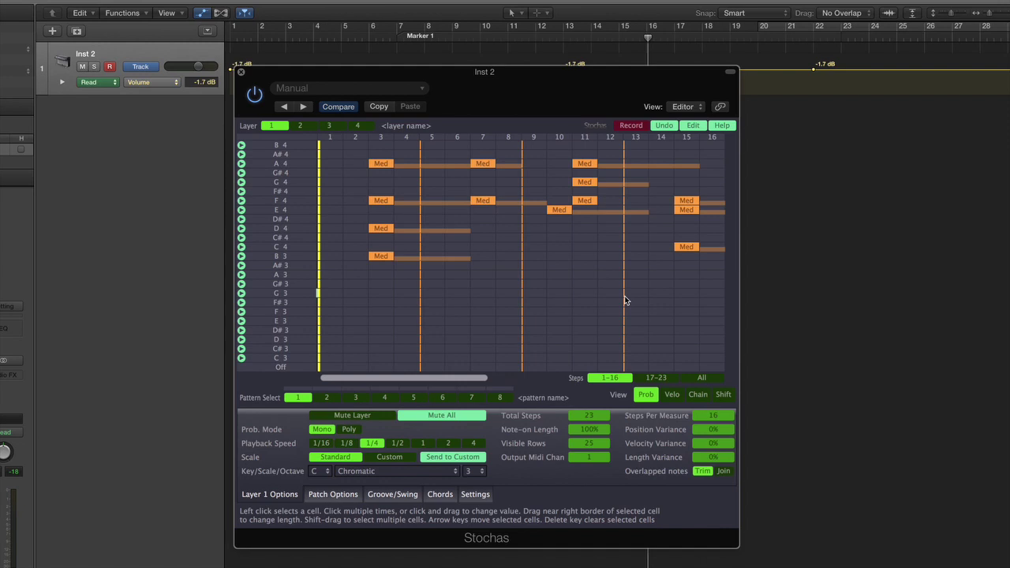
# Step: Add a Med cell at F3 on step 9, then clear pattern 1 and undo it
pyautogui.click(534, 312)
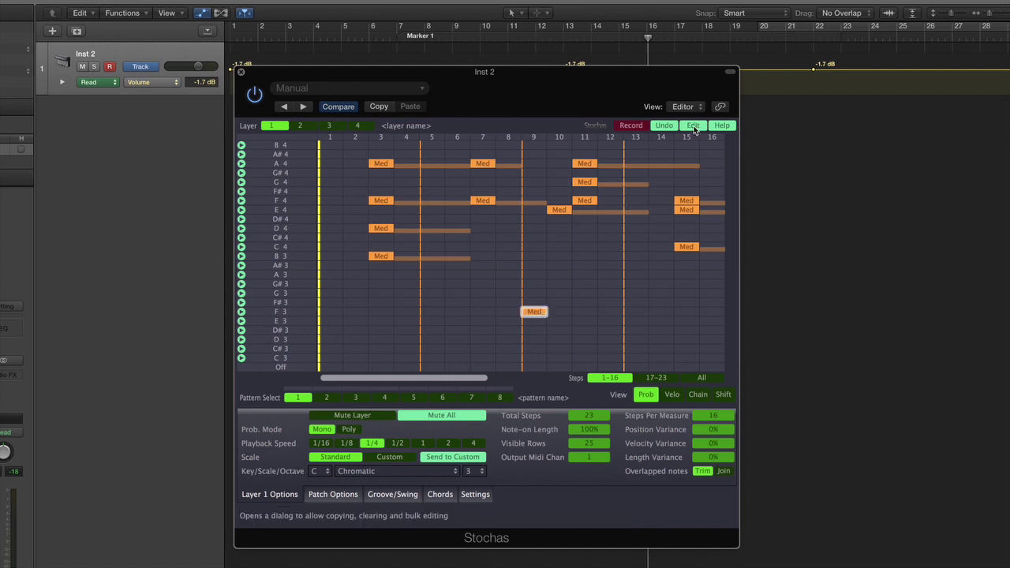
pyautogui.click(693, 127)
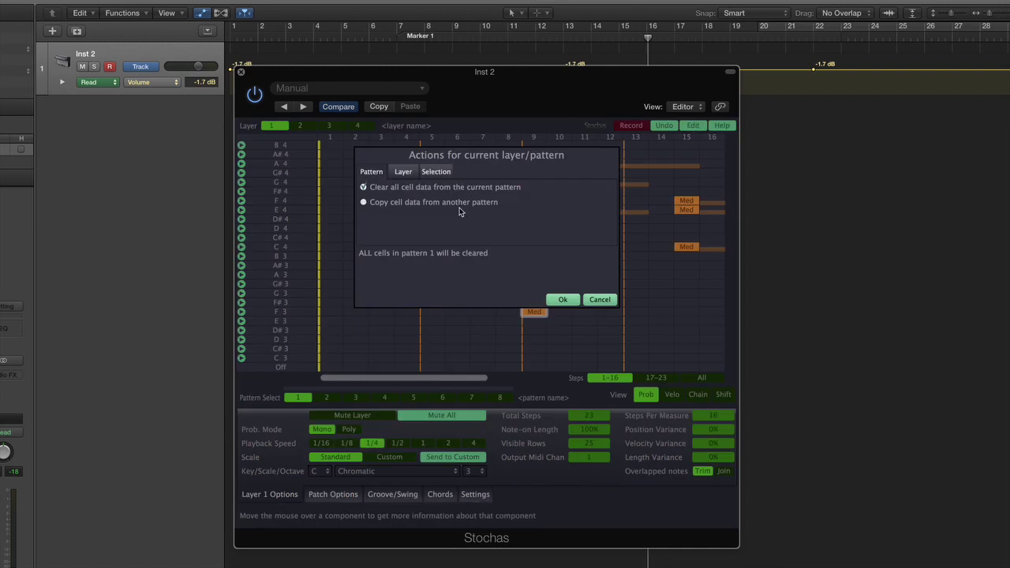
pyautogui.click(560, 299)
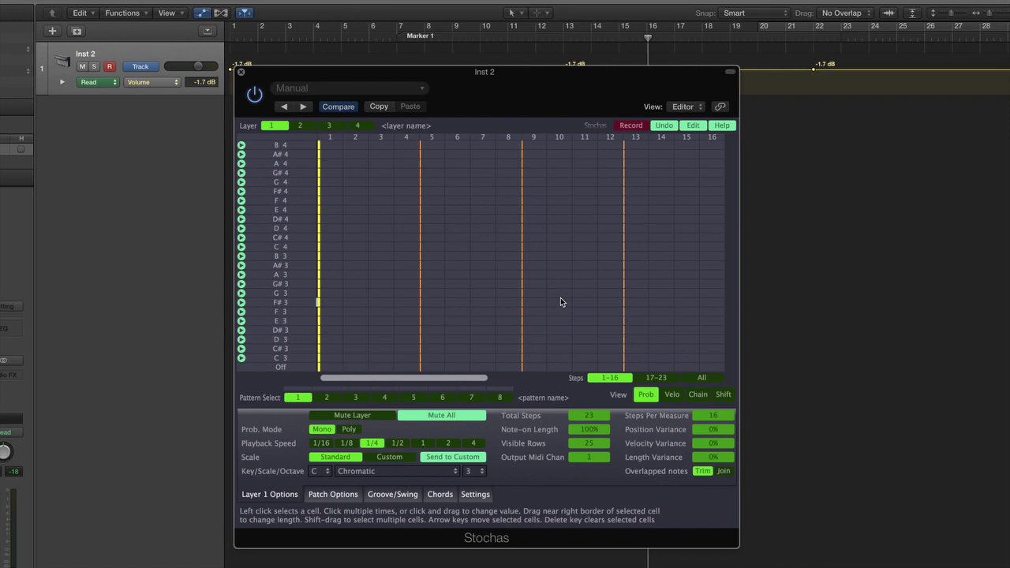
pyautogui.click(662, 125)
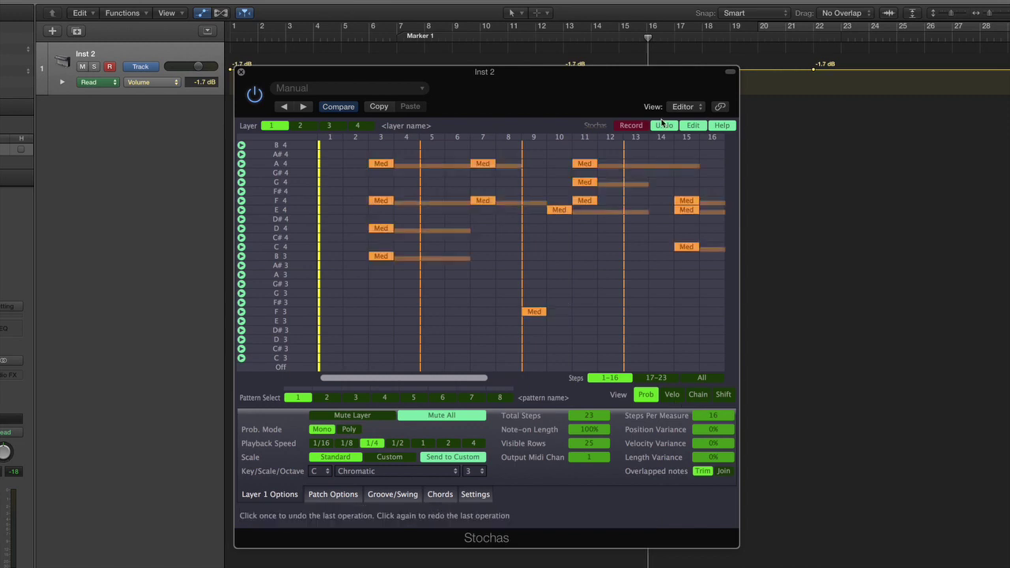
# Step: Clear all of layer 1 from the Edit menu, then undo the clear
pyautogui.click(692, 127)
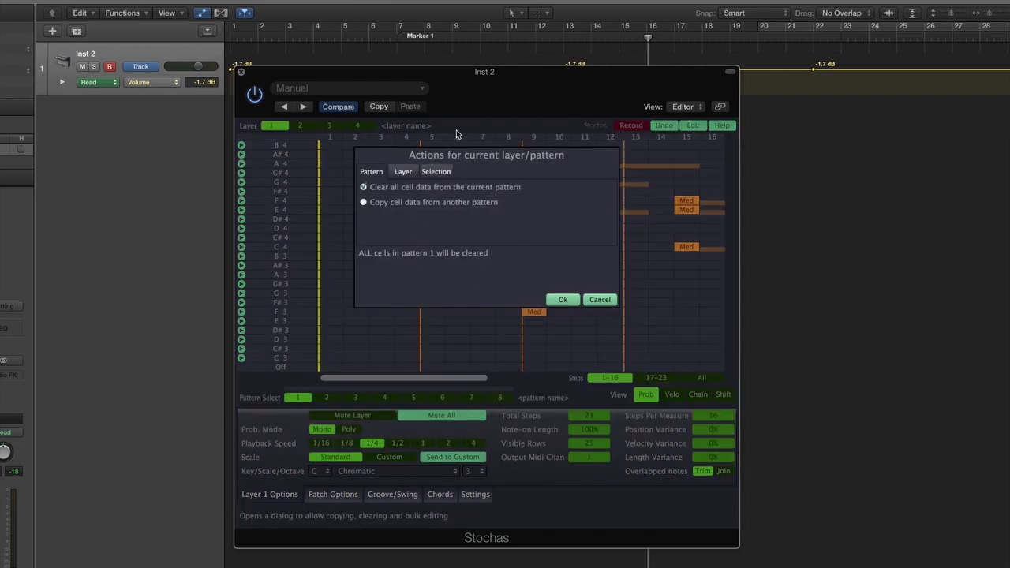
pyautogui.click(561, 301)
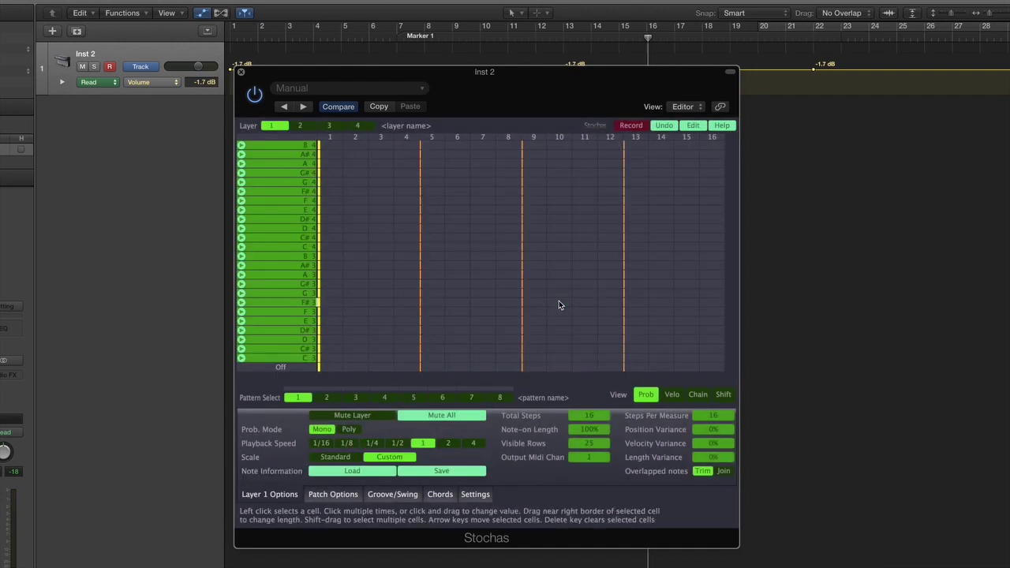
pyautogui.click(664, 126)
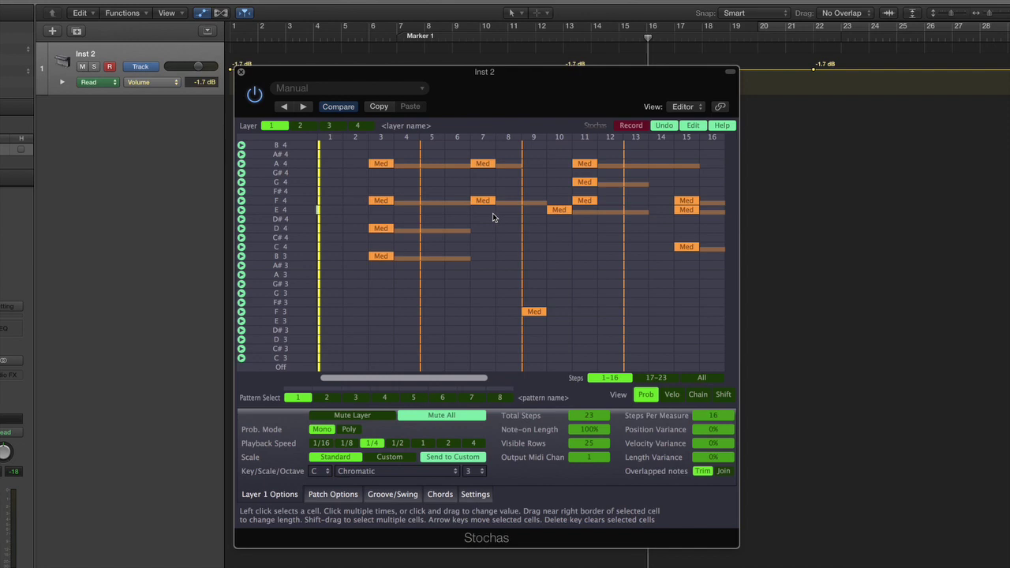
pyautogui.click(170, 82)
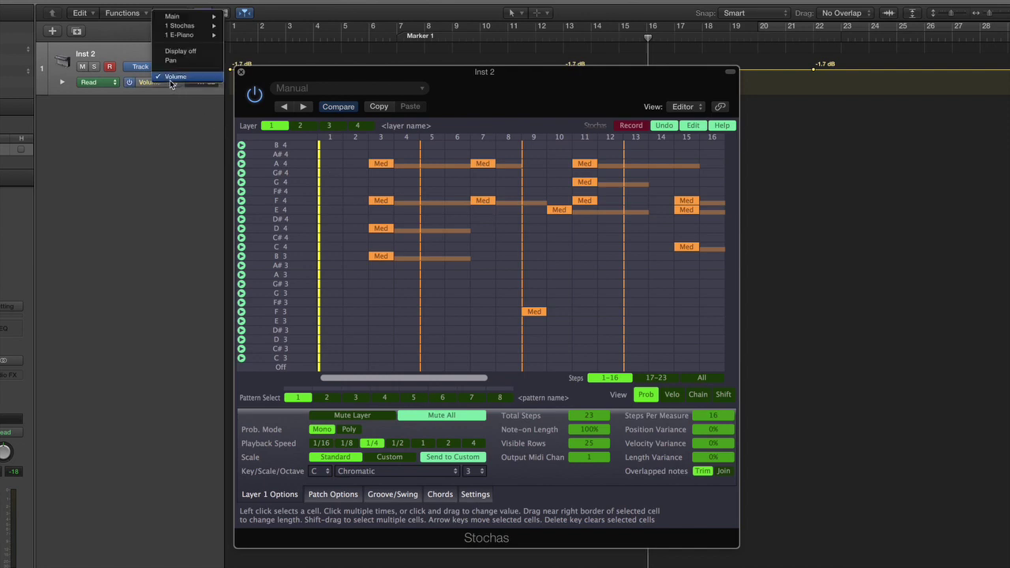
pyautogui.moveTo(181, 25)
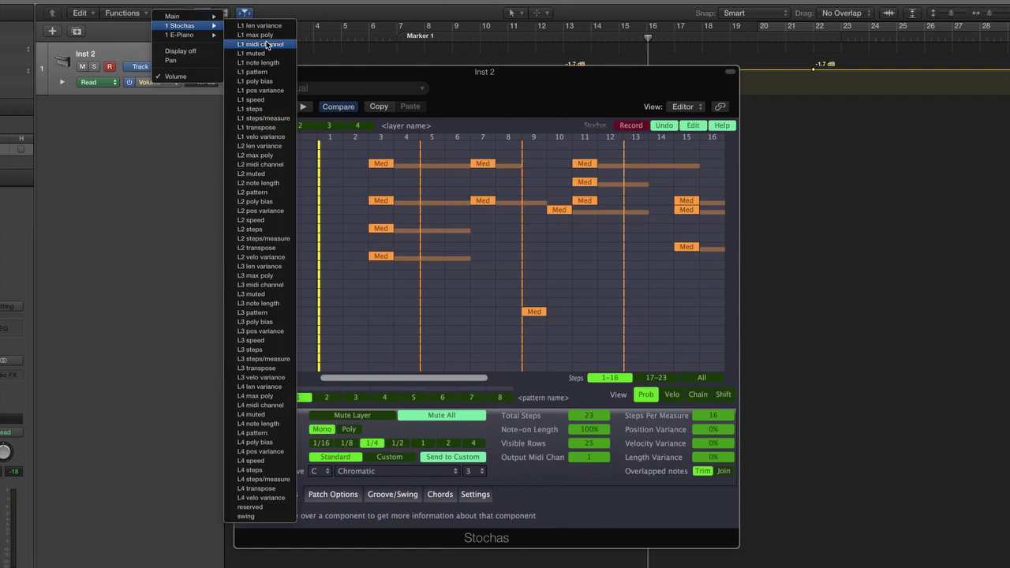
pyautogui.click(558, 288)
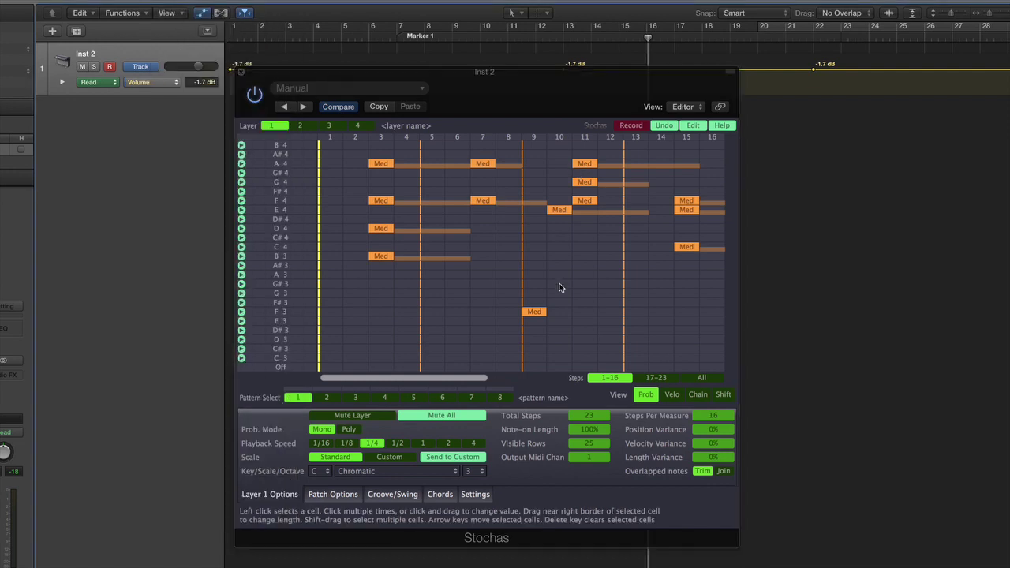